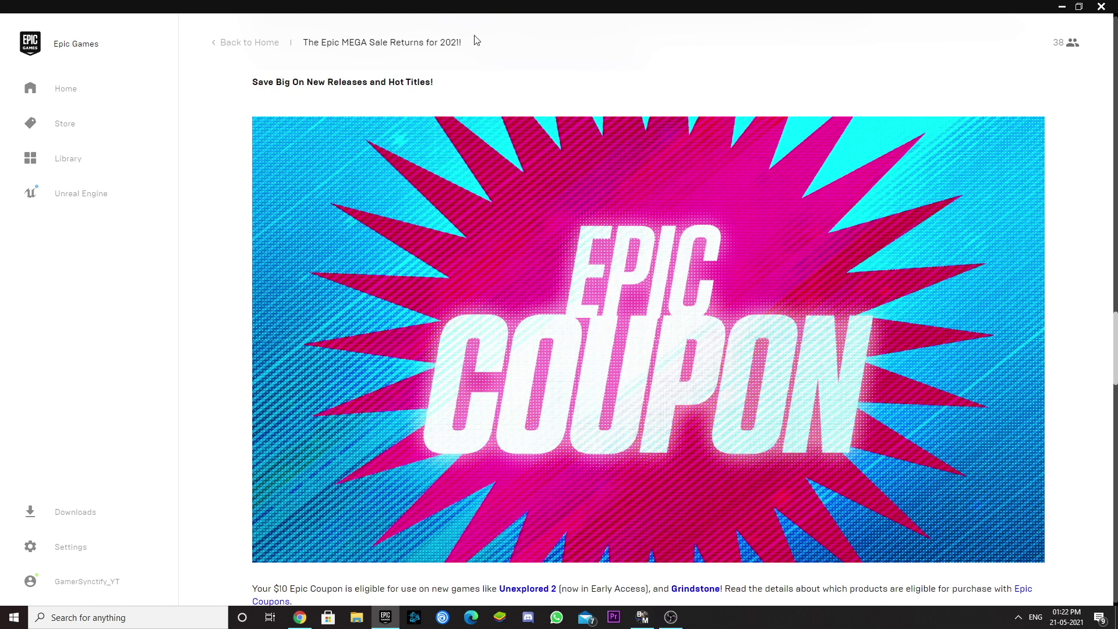
Highlight the article title and the coupon eligibility sentence, then clear the highlights
left_click_drag(472, 41, 304, 44)
left_click(464, 154)
scroll(367, 443, "down", 3)
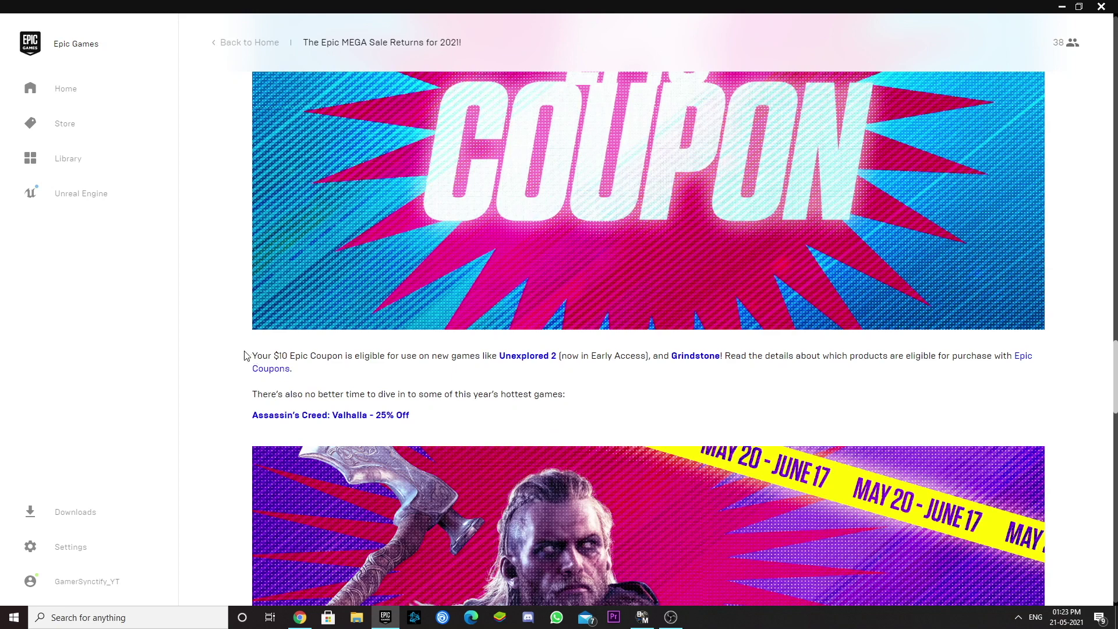
left_click_drag(244, 355, 383, 357)
left_click(343, 356)
left_click(385, 373)
scroll(431, 388, "up", 3)
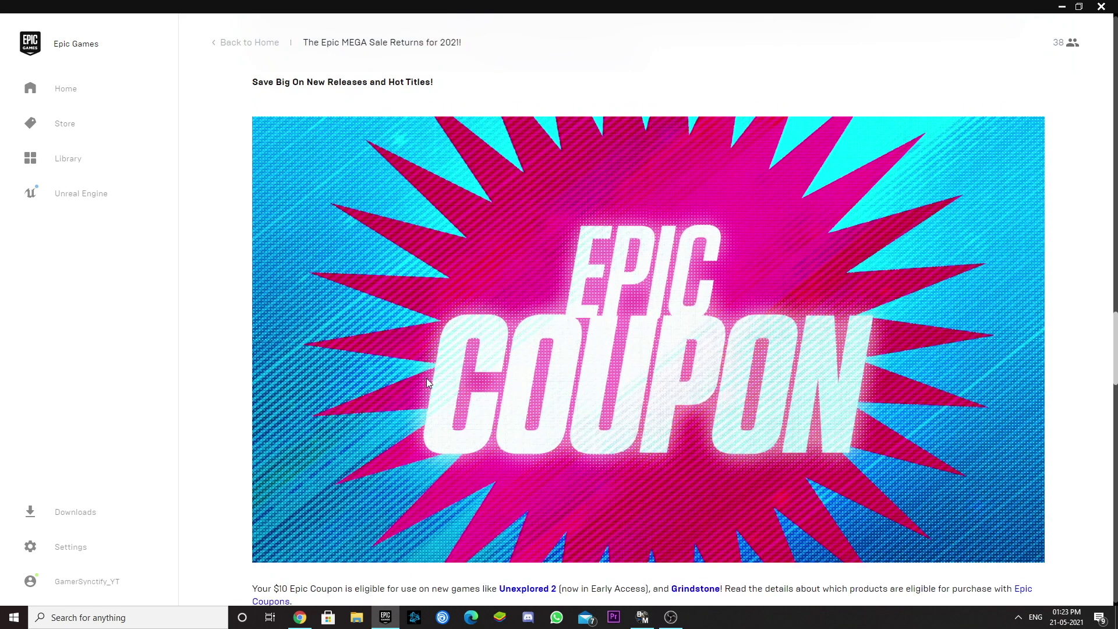
scroll(647, 320, "down", 3)
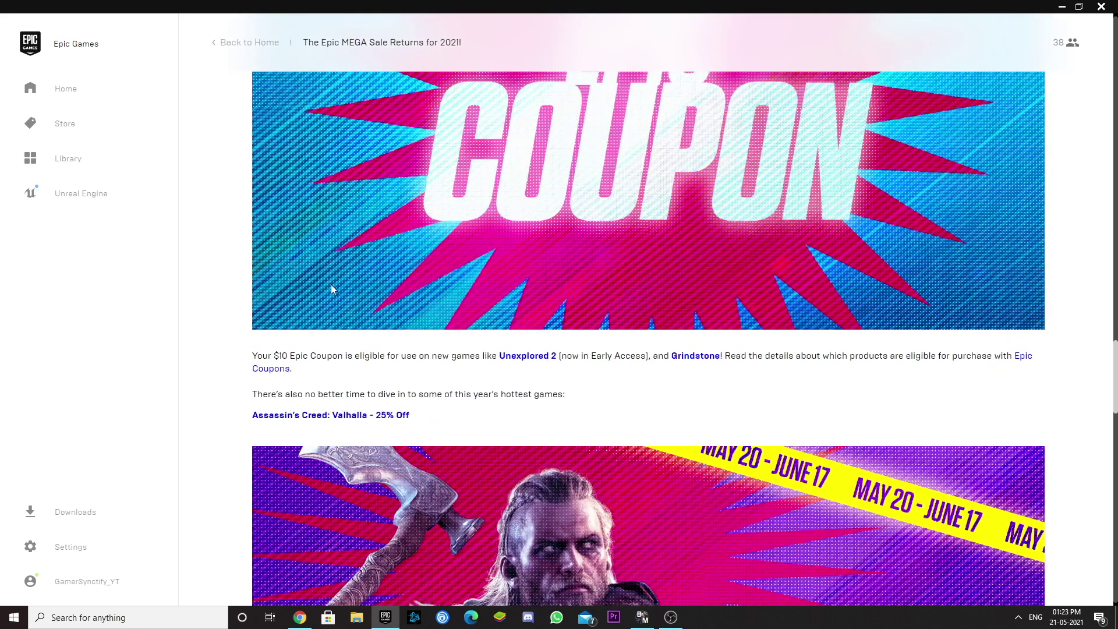
scroll(602, 397, "up", 2)
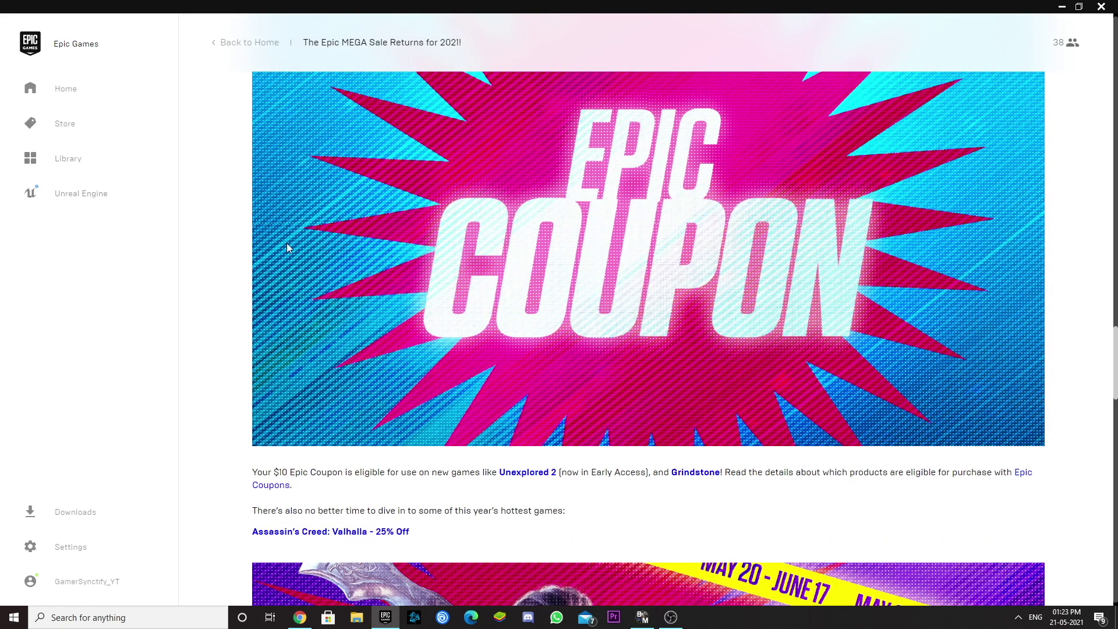
scroll(506, 218, "up", 3)
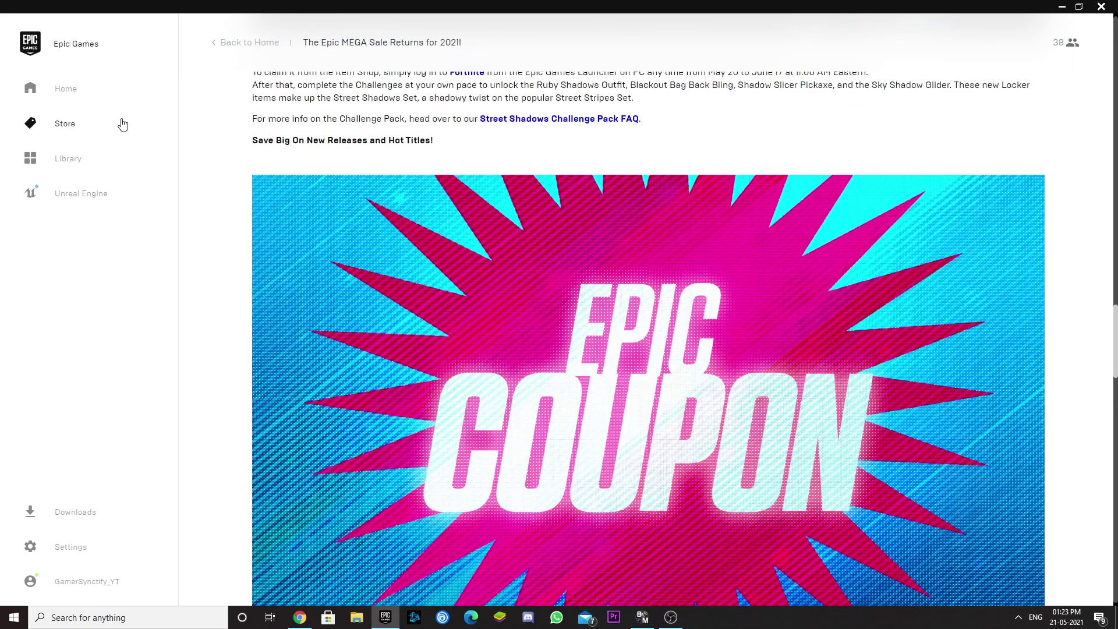
Search the Epic store for 'fortnite' from the store front page
left_click(126, 119)
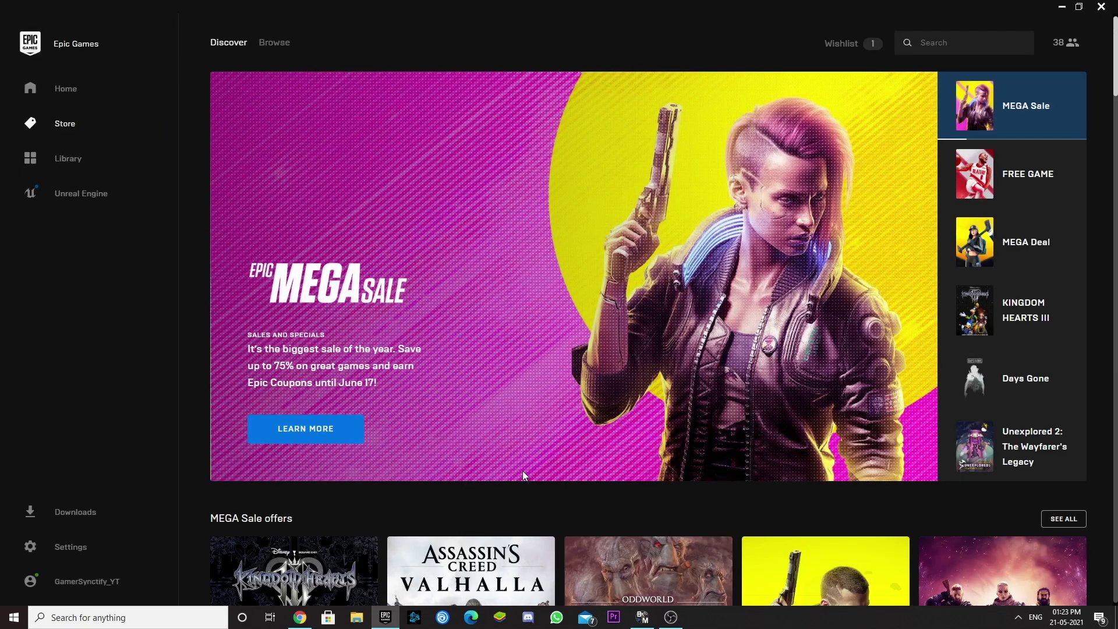
scroll(523, 471, "down", 3)
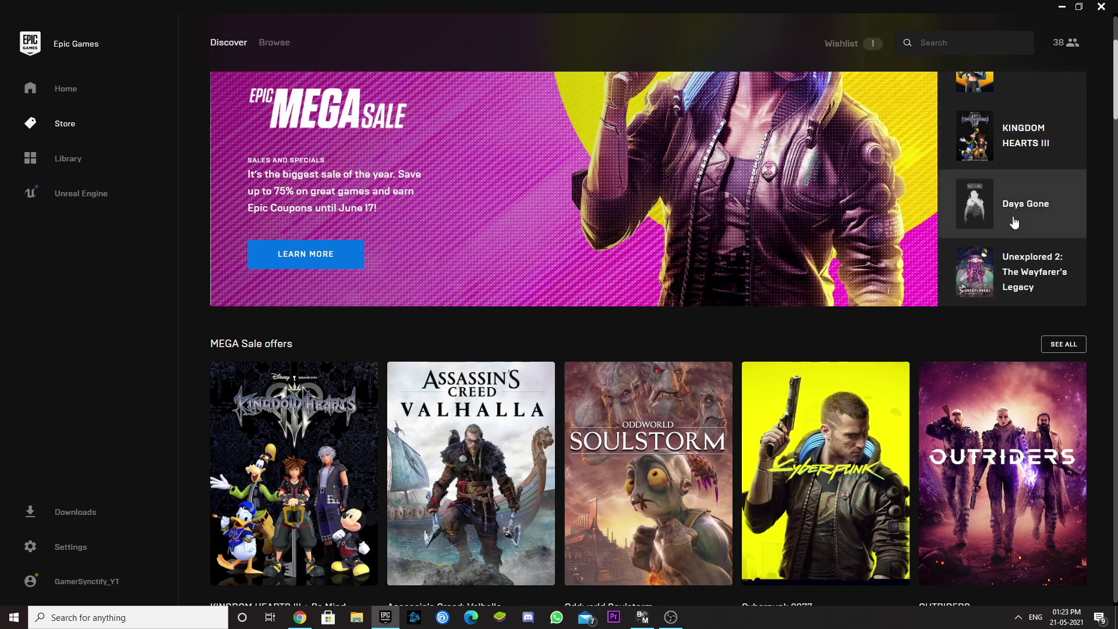
scroll(1013, 223, "up", 2)
left_click(968, 42)
type("f")
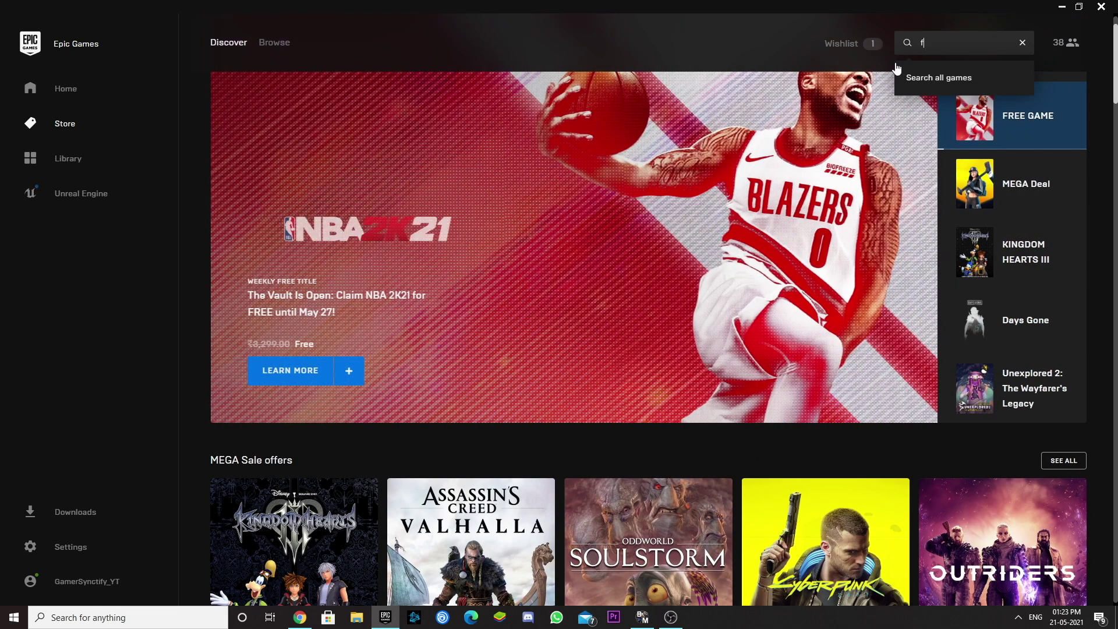
type("ortni")
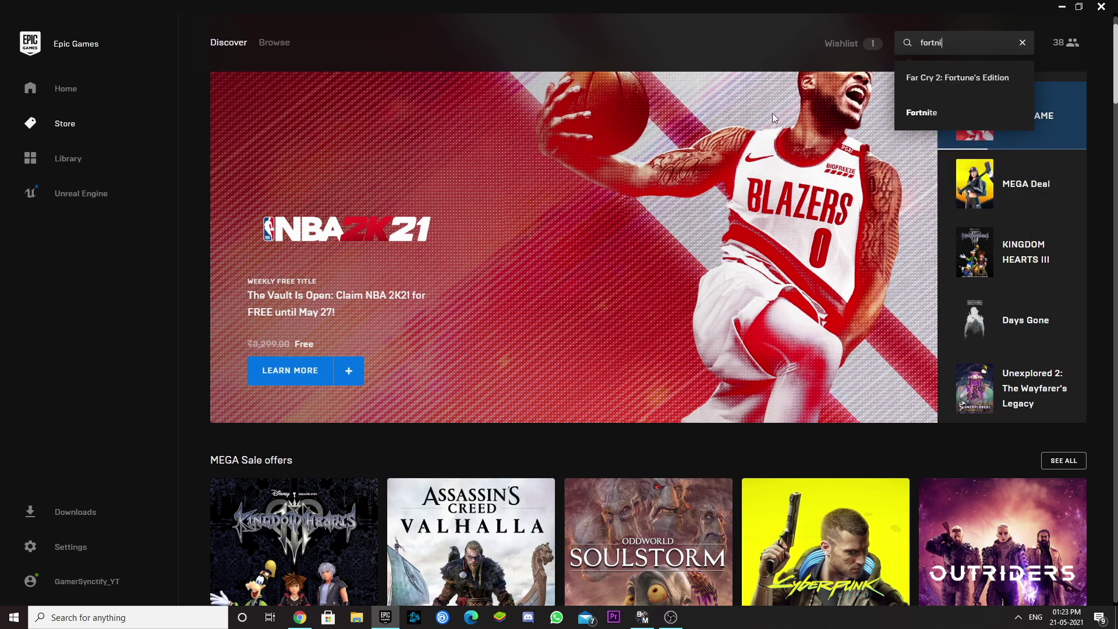
type("ter")
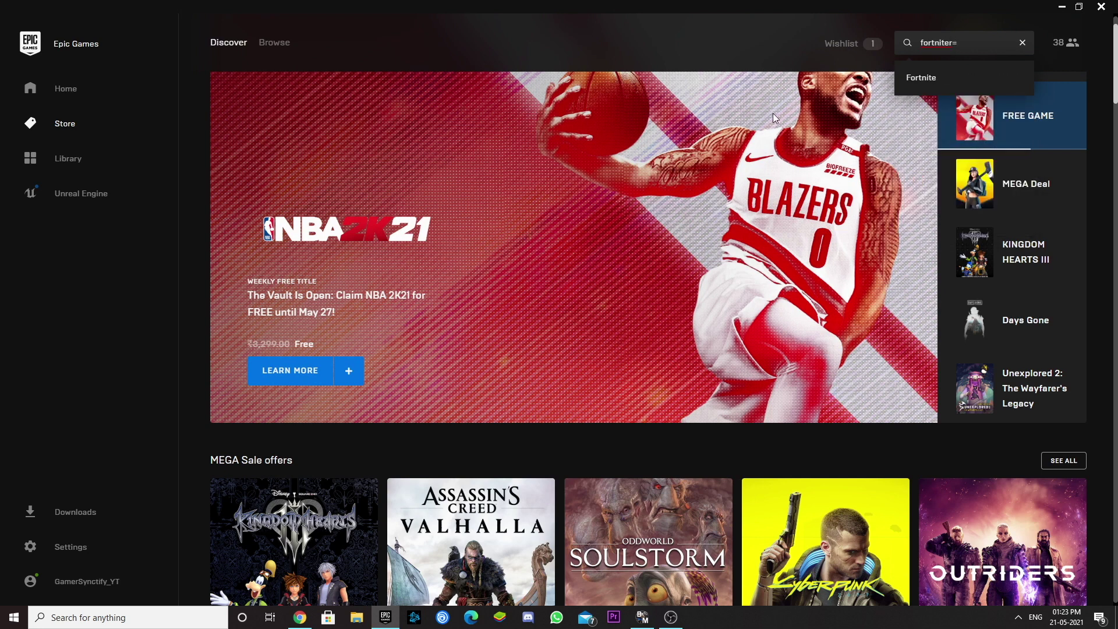
key("Return")
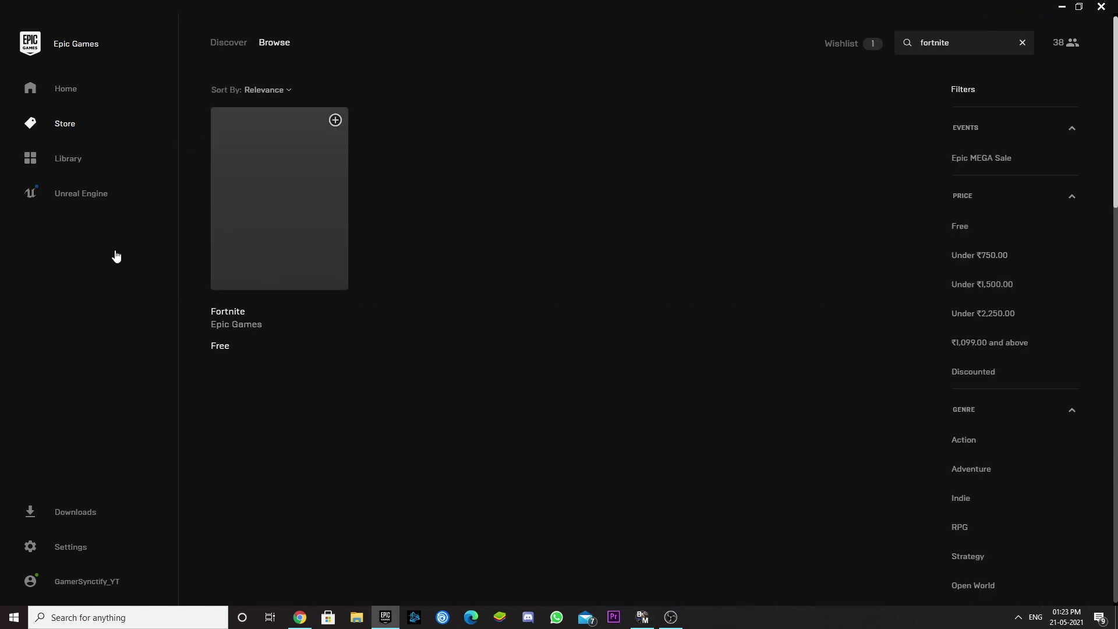
Open the Fortnite product page from the search results
left_click(293, 257)
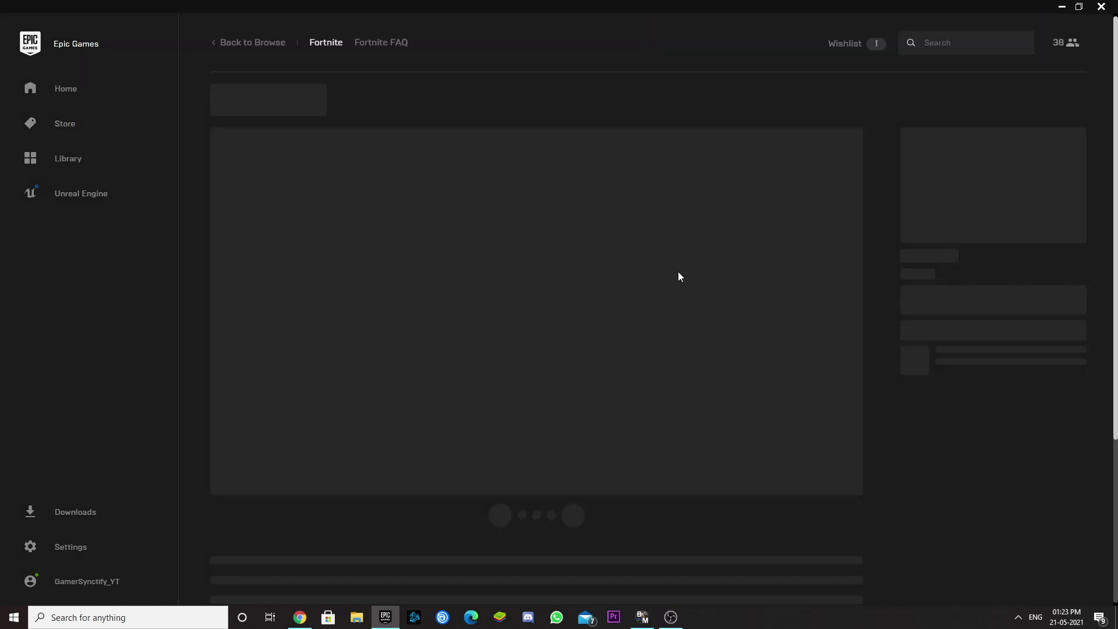
scroll(865, 219, "down", 1)
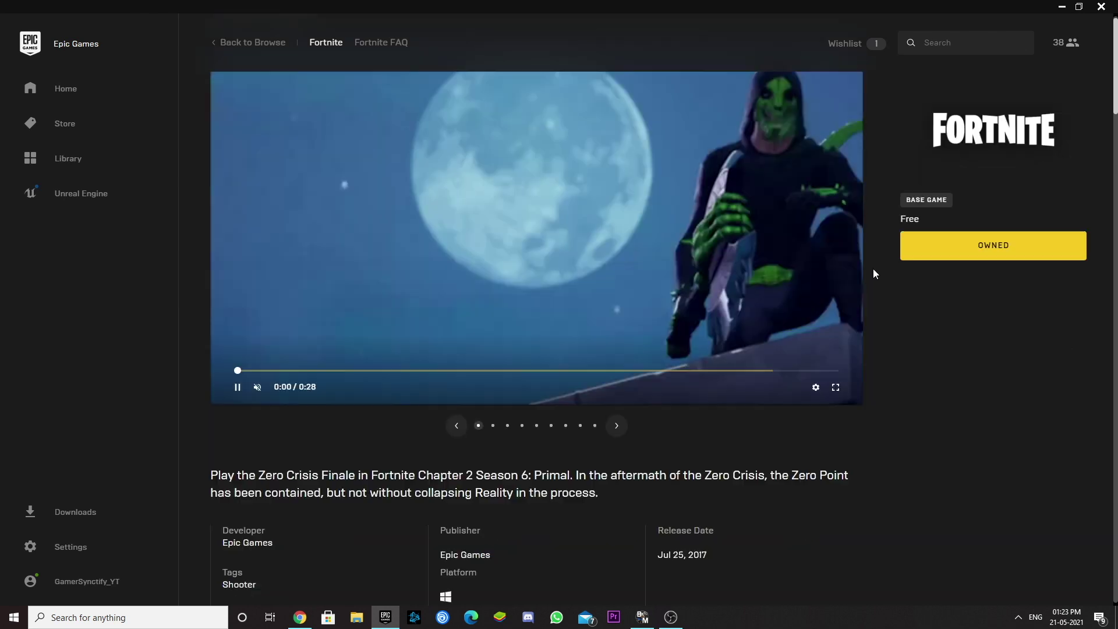
scroll(872, 268, "down", 5)
scroll(851, 294, "down", 3)
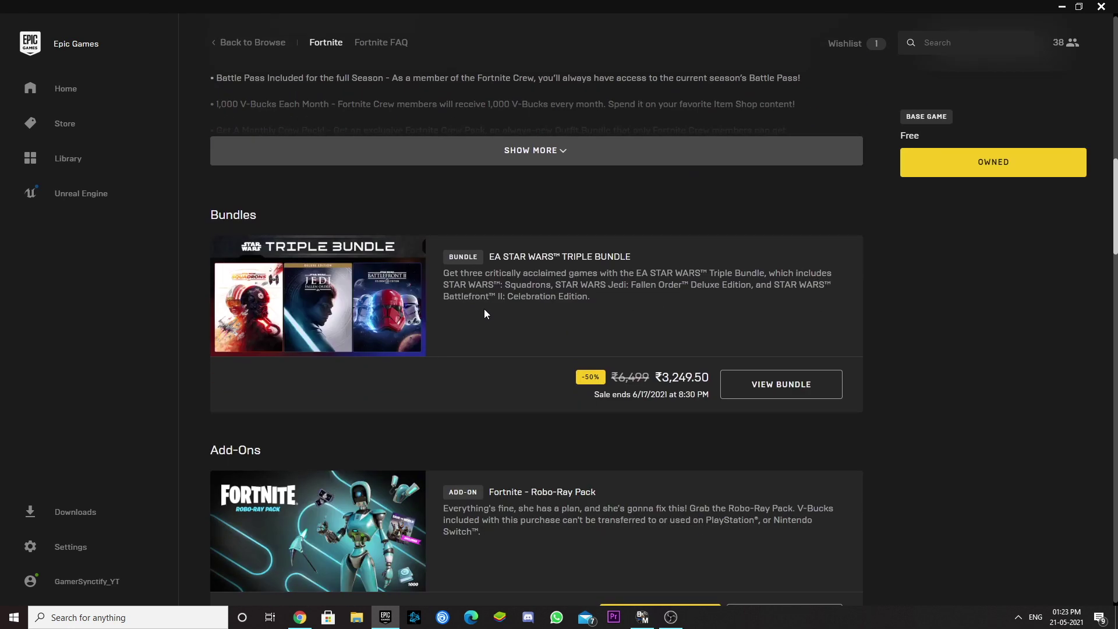
scroll(507, 315, "down", 1)
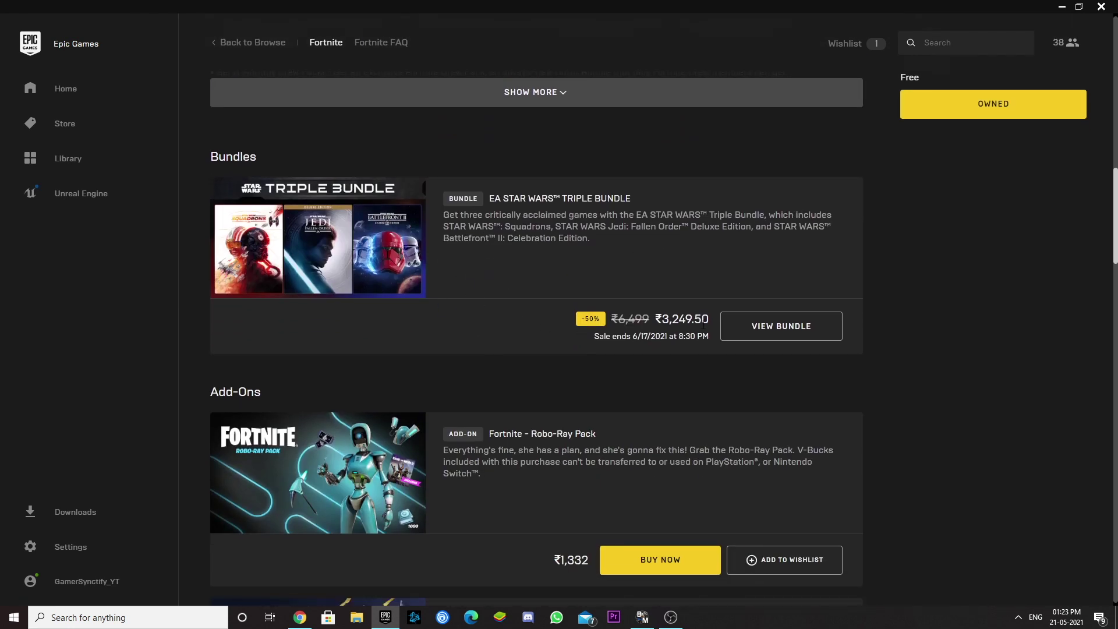
scroll(533, 347, "down", 2)
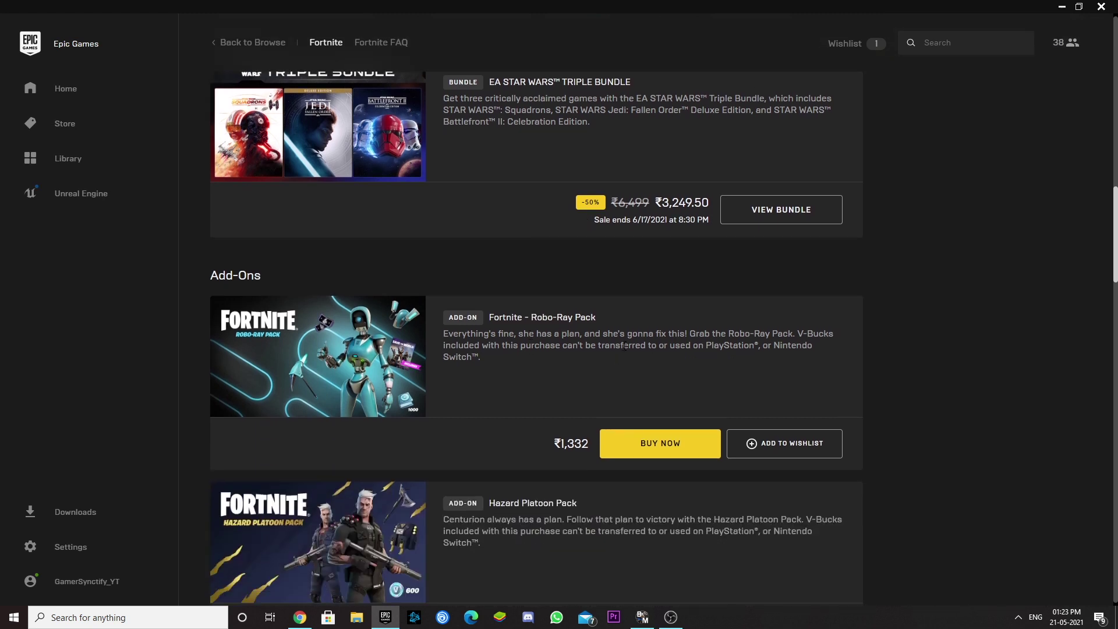
scroll(555, 302, "down", 2)
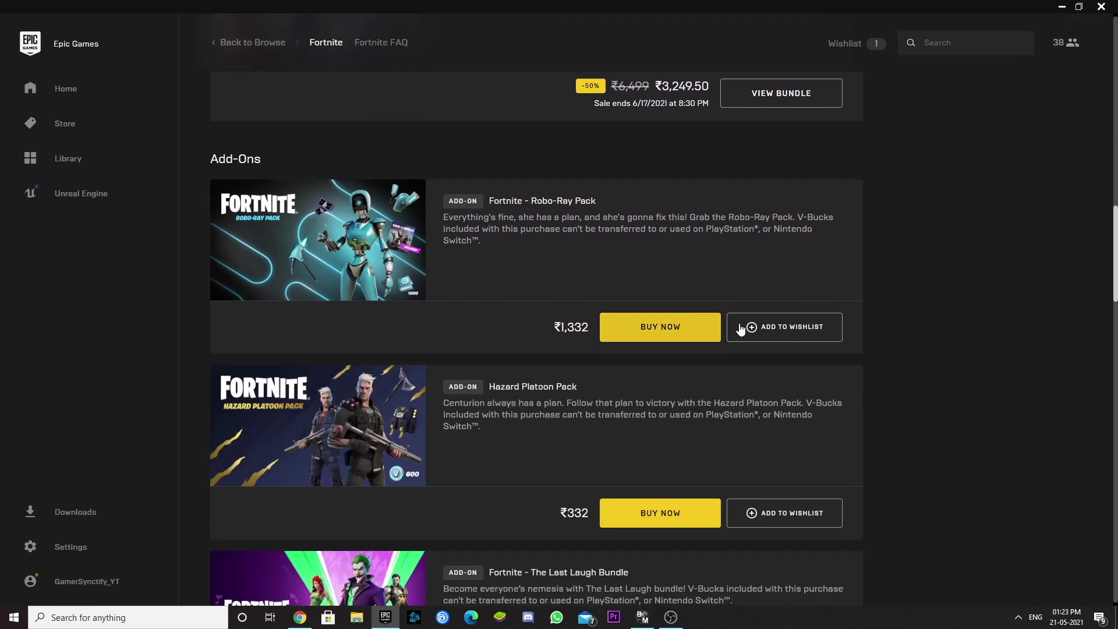
left_click(665, 321)
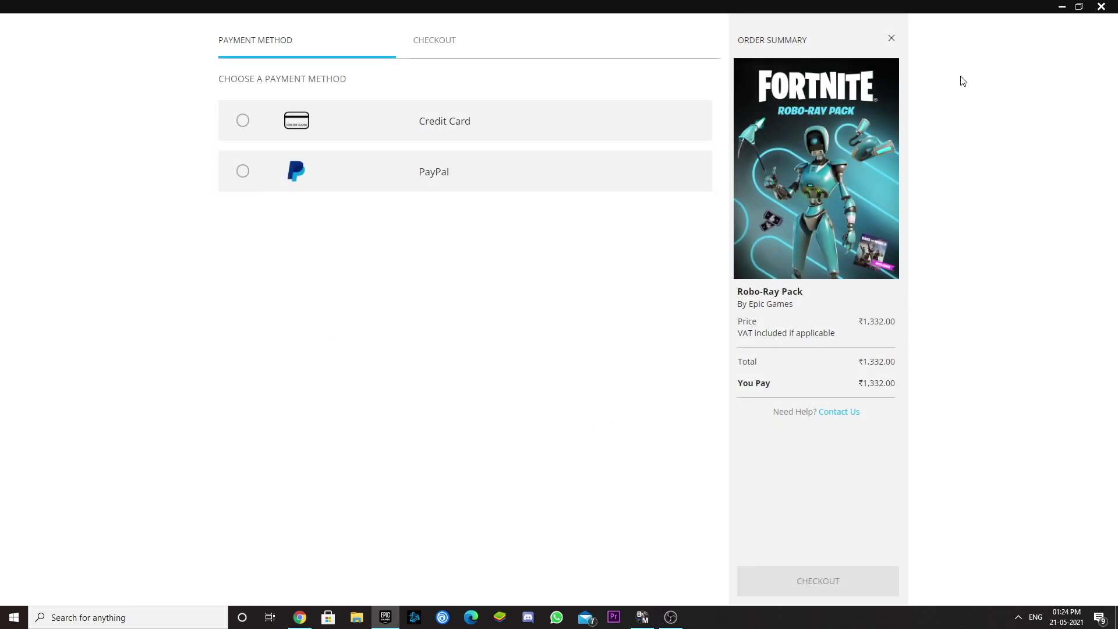
left_click(892, 39)
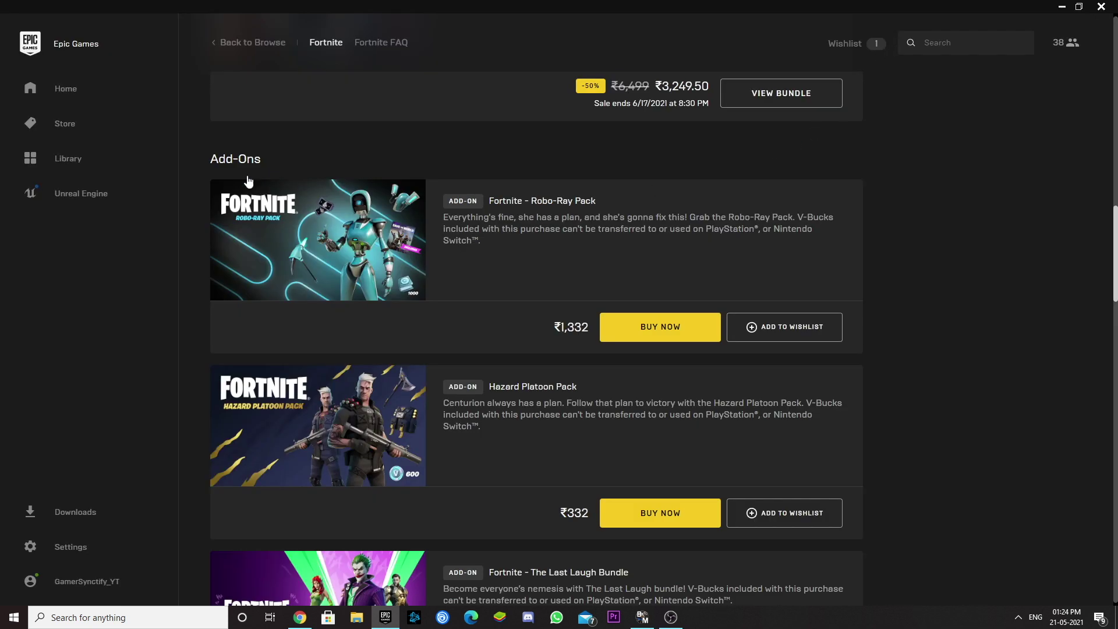
scroll(485, 257, "up", 2)
scroll(483, 256, "up", 1)
scroll(482, 256, "up", 1)
scroll(482, 256, "up", 2)
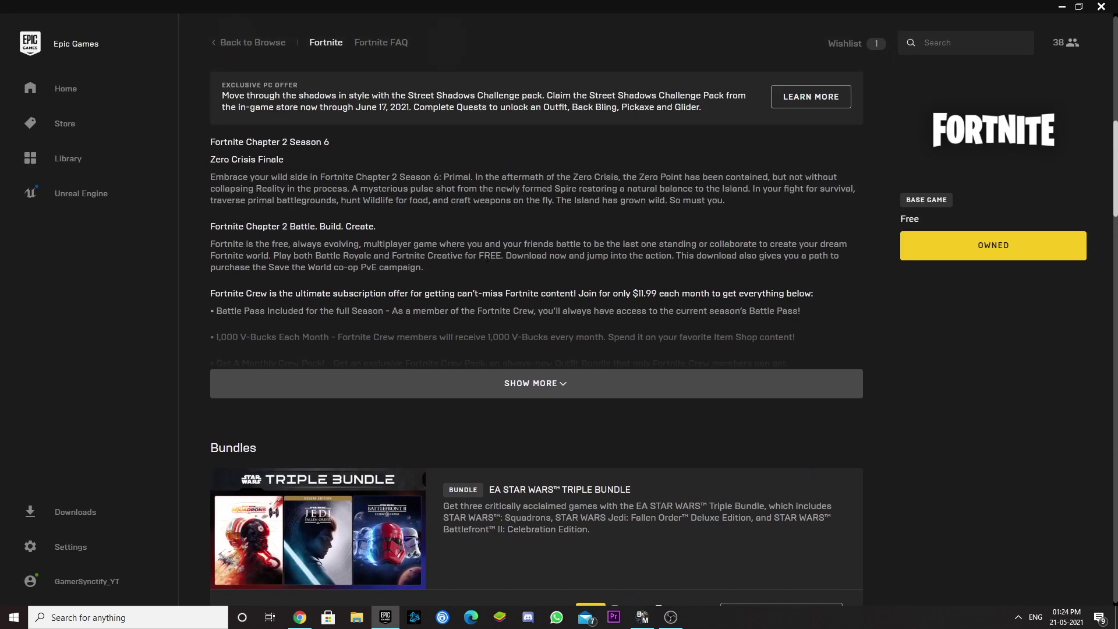
scroll(487, 259, "down", 2)
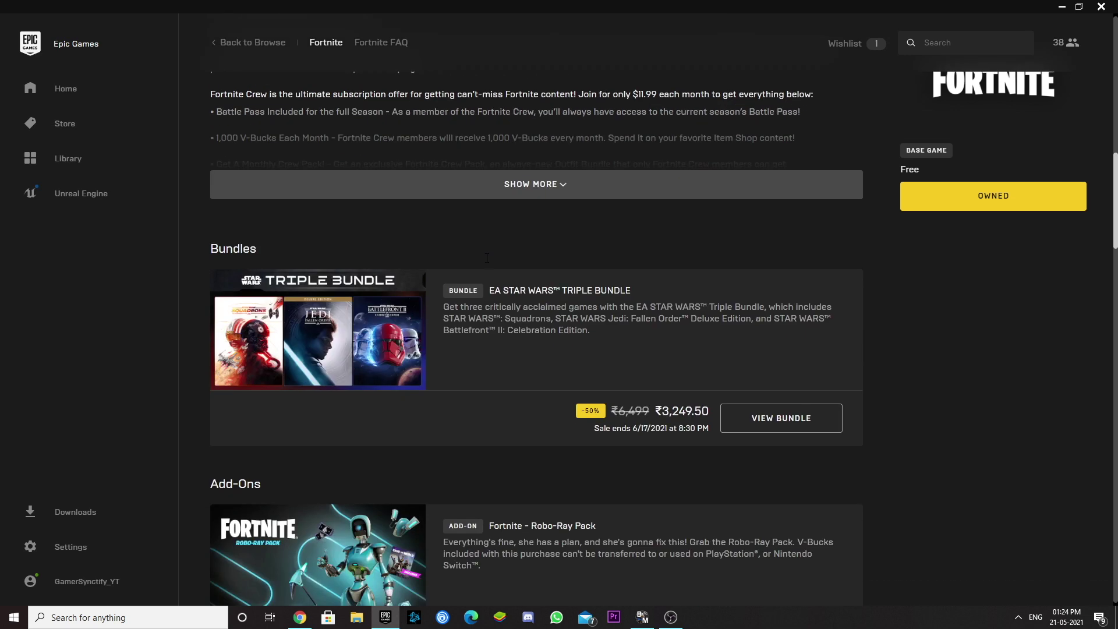
scroll(469, 283, "down", 2)
scroll(614, 294, "down", 2)
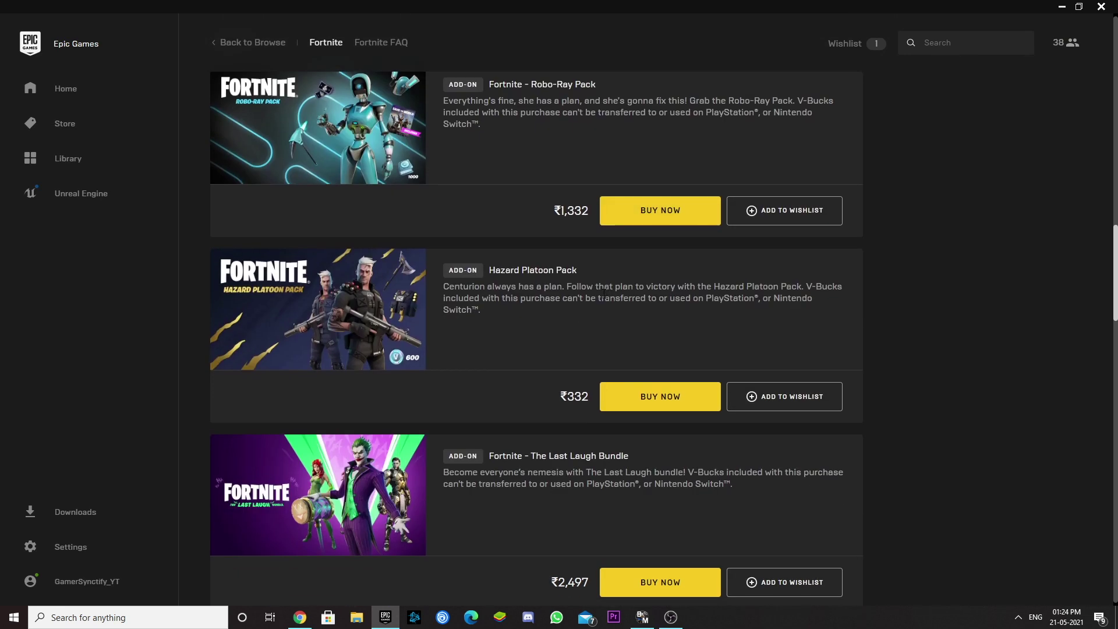
scroll(588, 282, "up", 2)
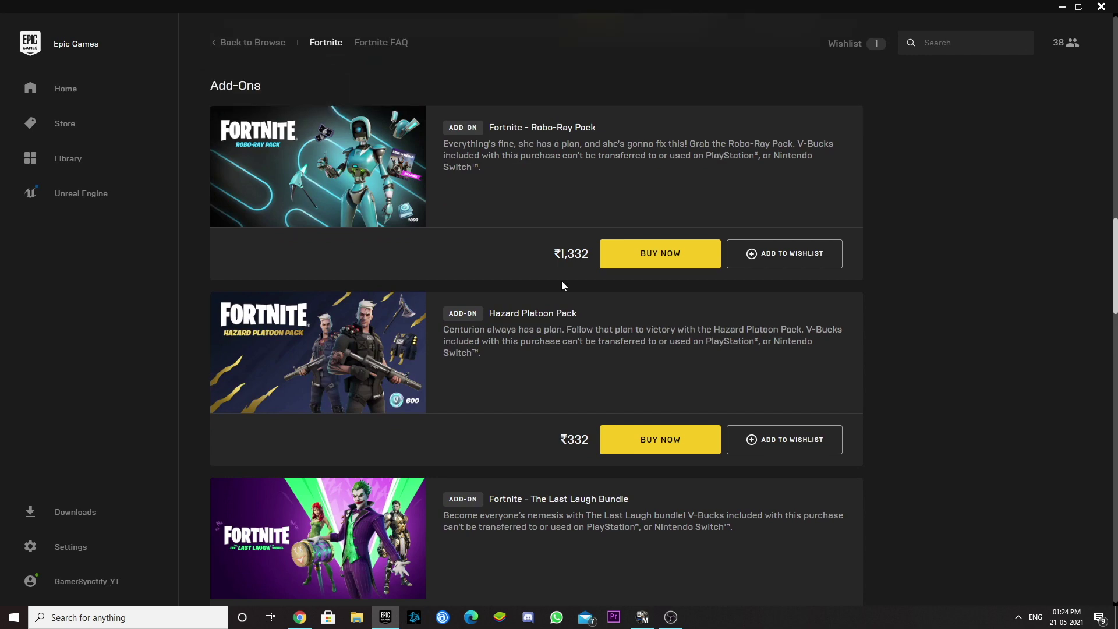
scroll(611, 360, "up", 4)
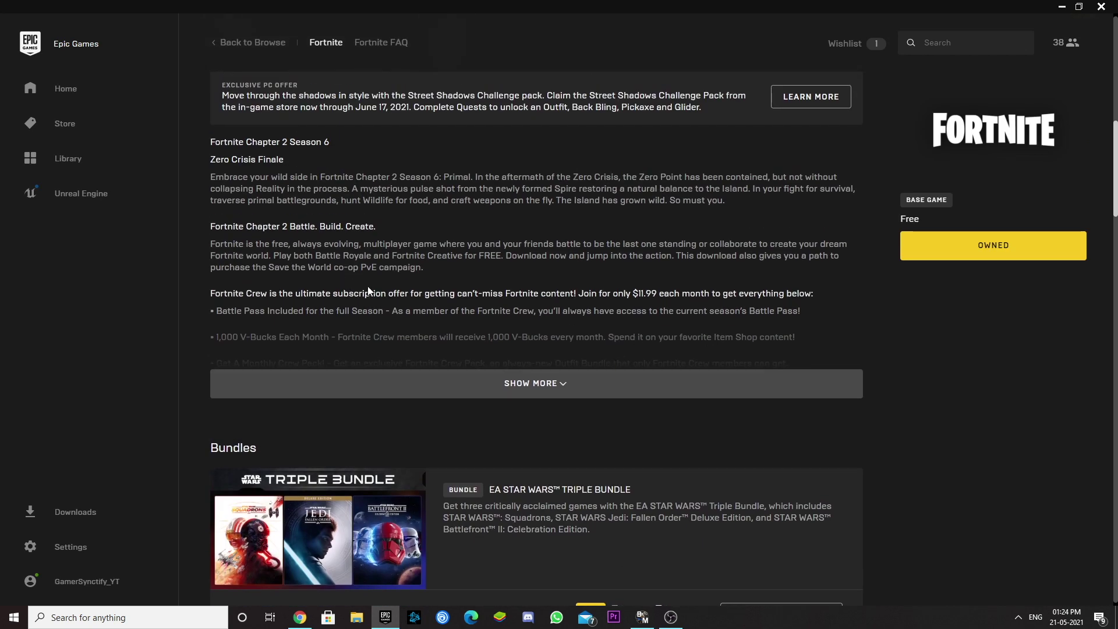
scroll(368, 286, "up", 6)
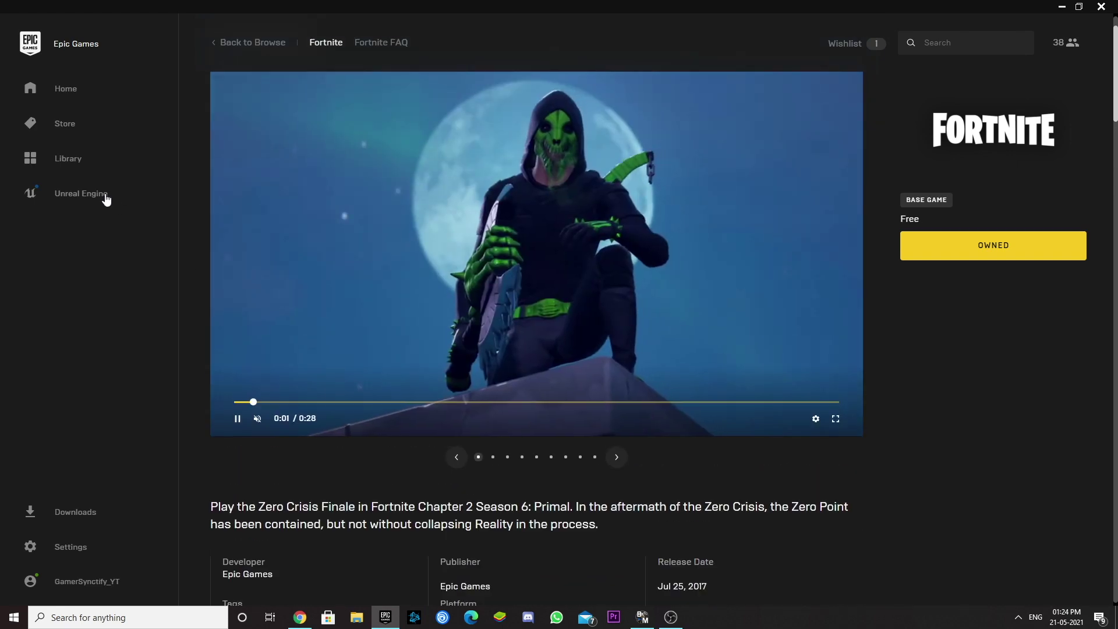
left_click(64, 123)
scroll(601, 352, "down", 1)
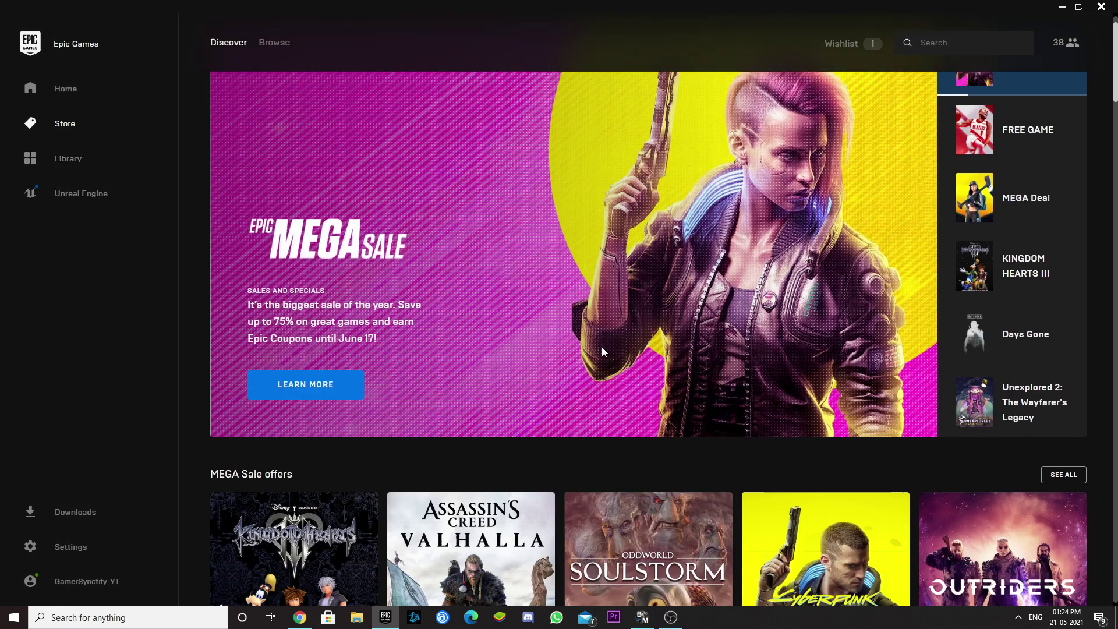
scroll(602, 351, "down", 3)
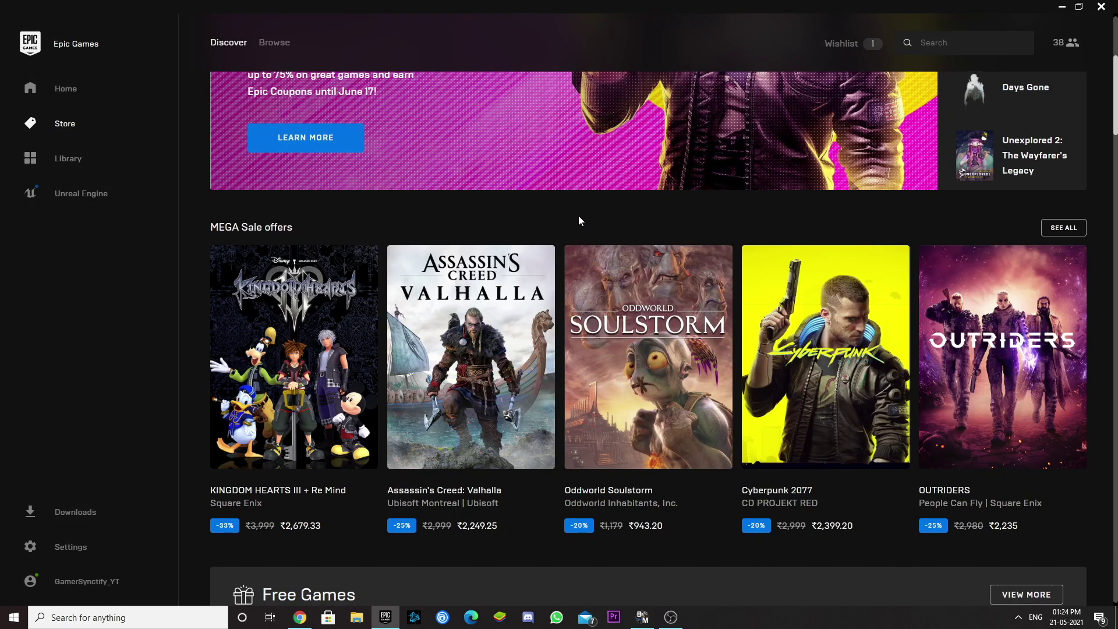
Open Cyberpunk 2077 from the MEGA Sale offers and accept the mature-content warning
left_click(796, 294)
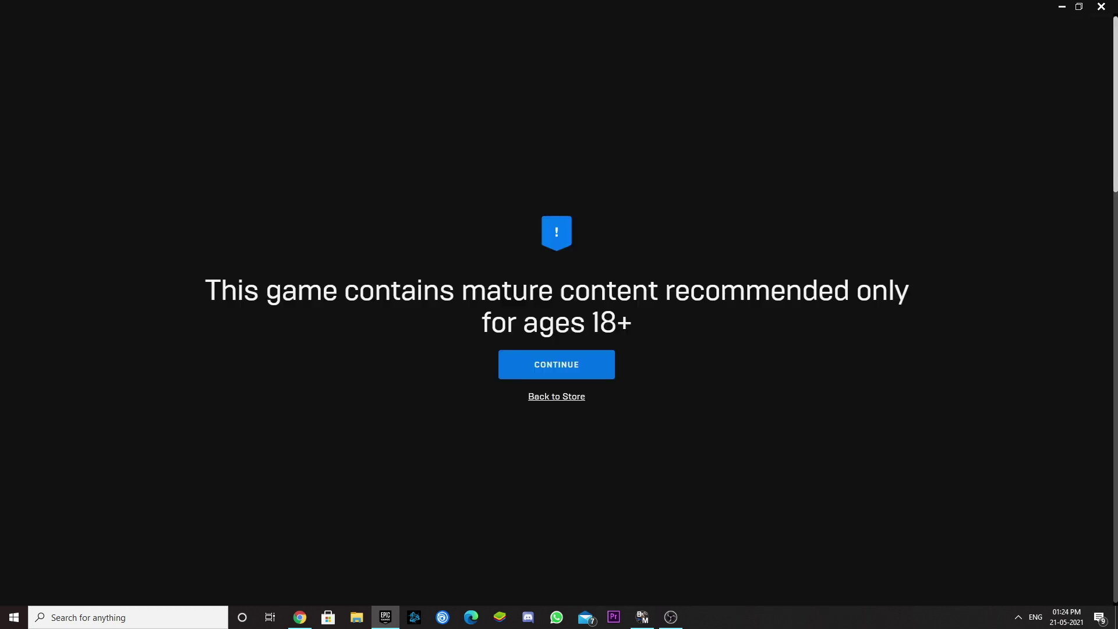
left_click(566, 364)
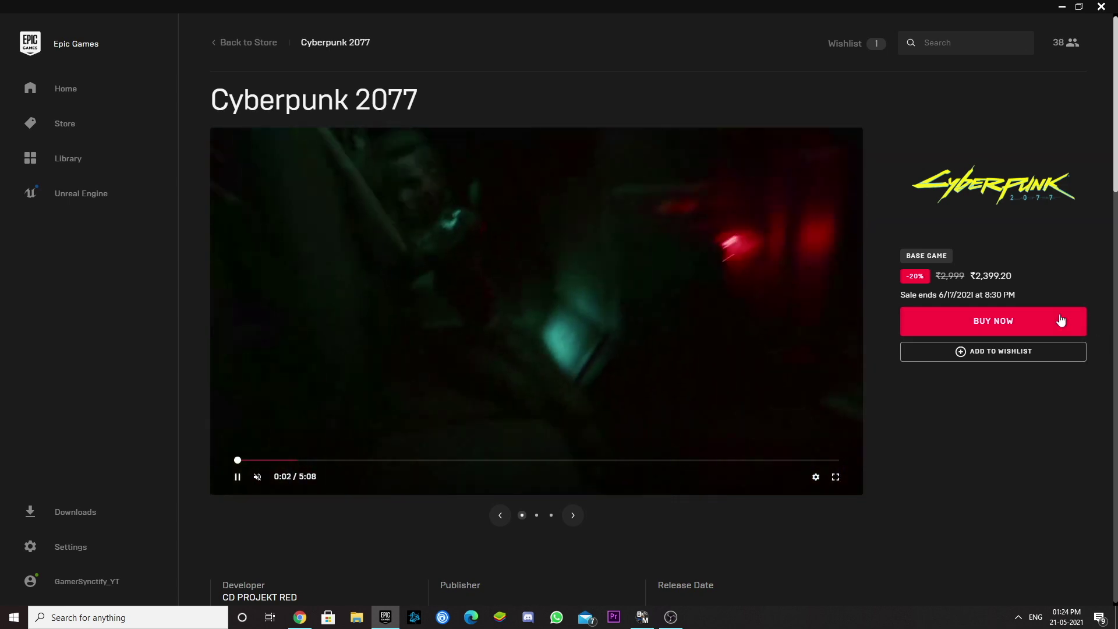
Review the Cyberpunk 2077 order summary with the Epic Coupon applied (₹1,649.20), then close checkout
left_click(995, 325)
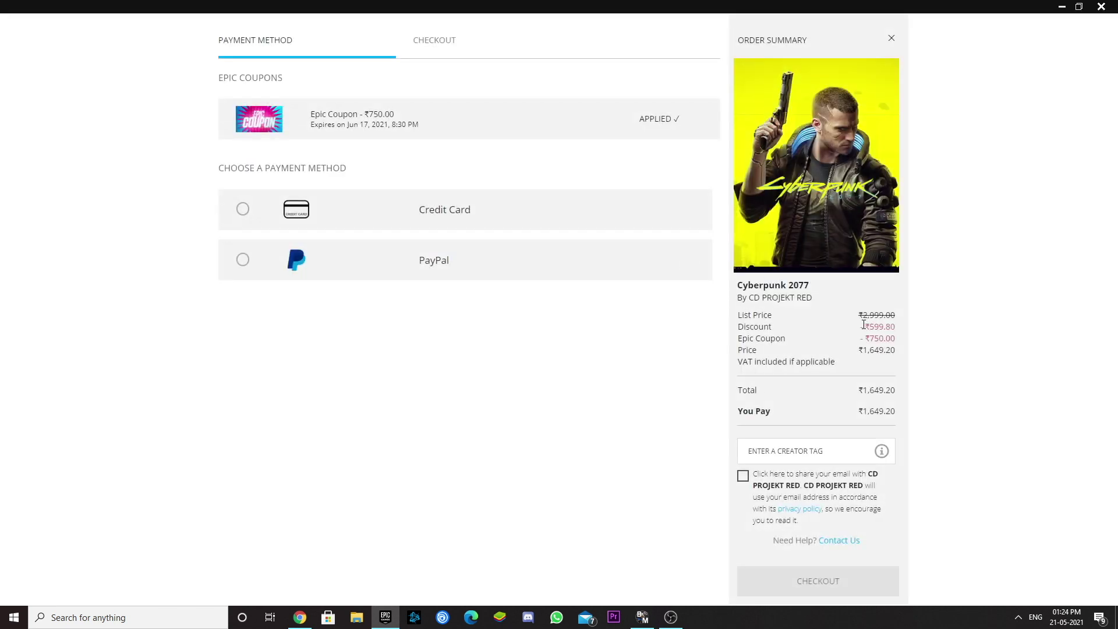
mouse_move(863, 324)
left_mouse_down()
mouse_move(924, 349)
mouse_move(871, 337)
left_mouse_up()
left_click(891, 38)
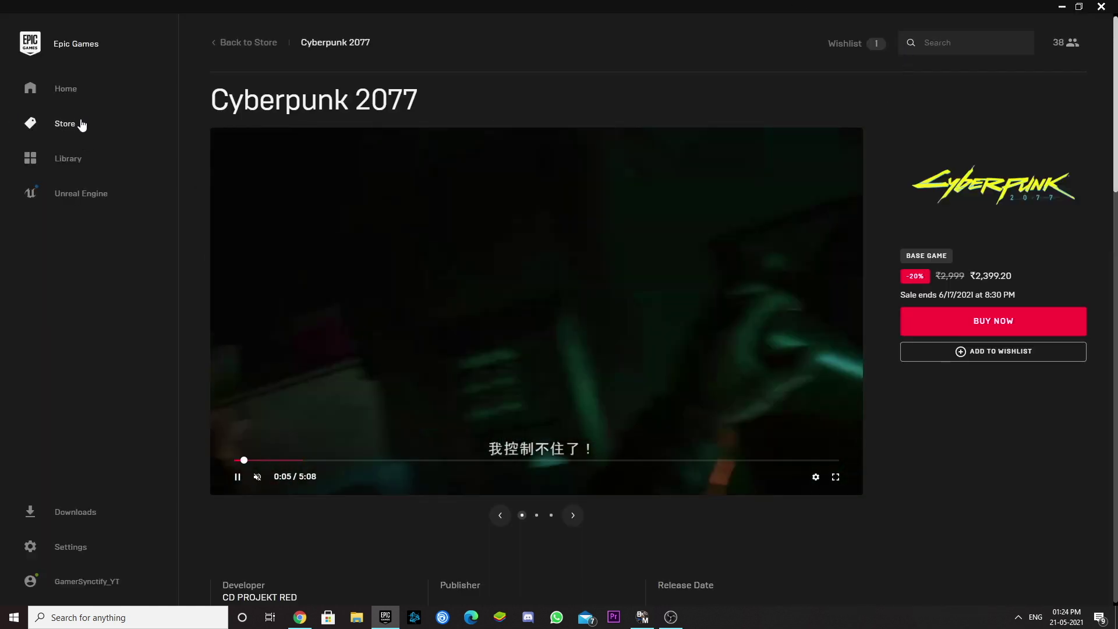
Return to the store's discover page and start buying The Hand of Merlin
left_click(79, 125)
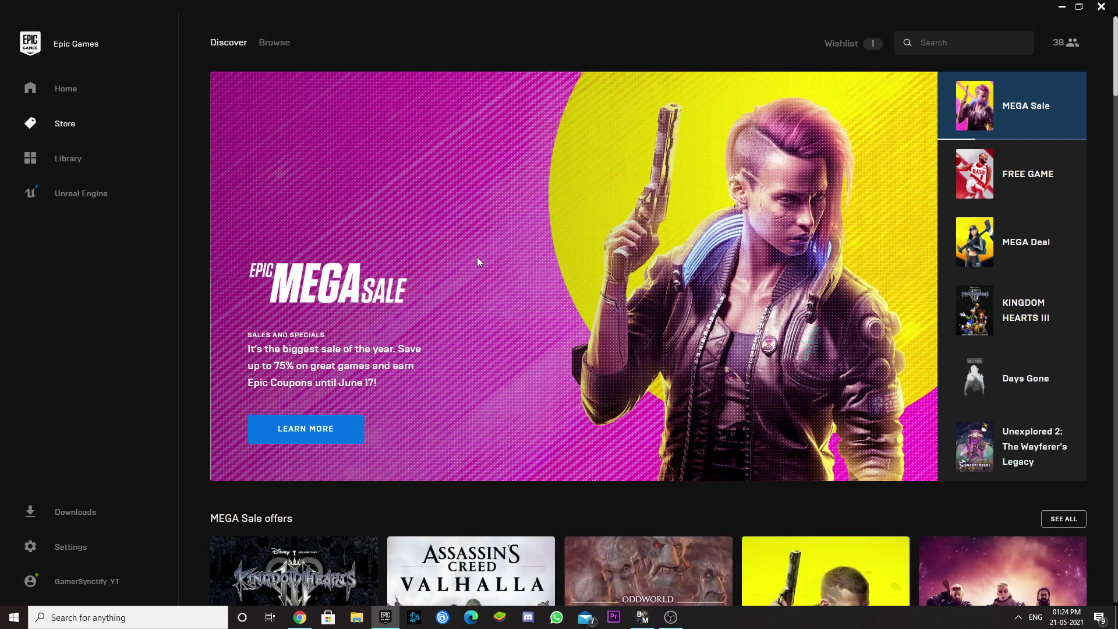
scroll(441, 360, "down", 4)
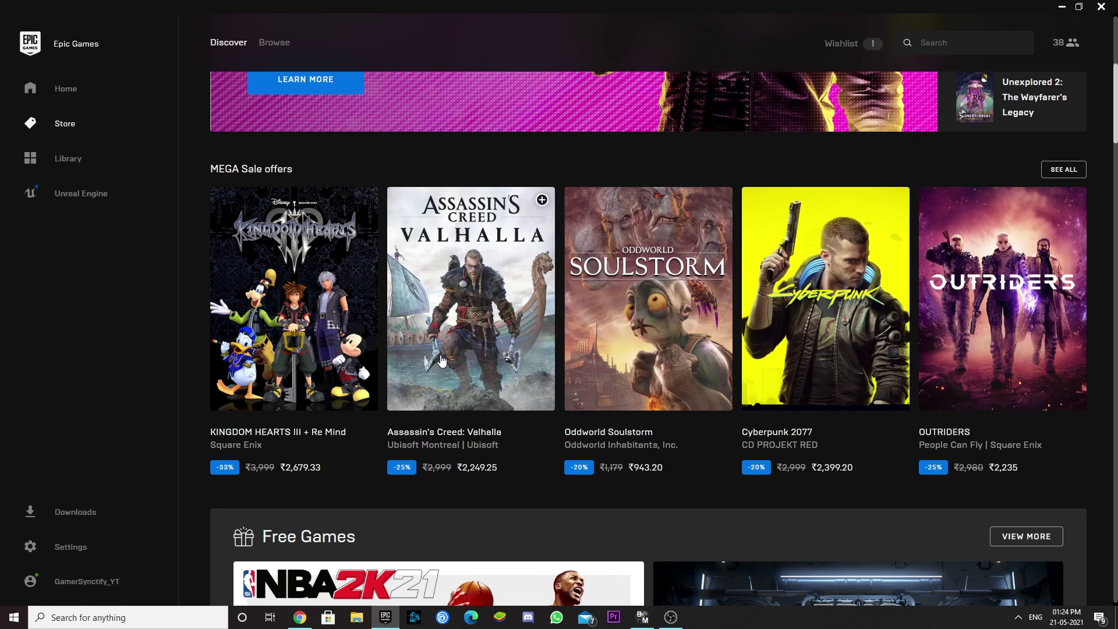
scroll(438, 359, "down", 1)
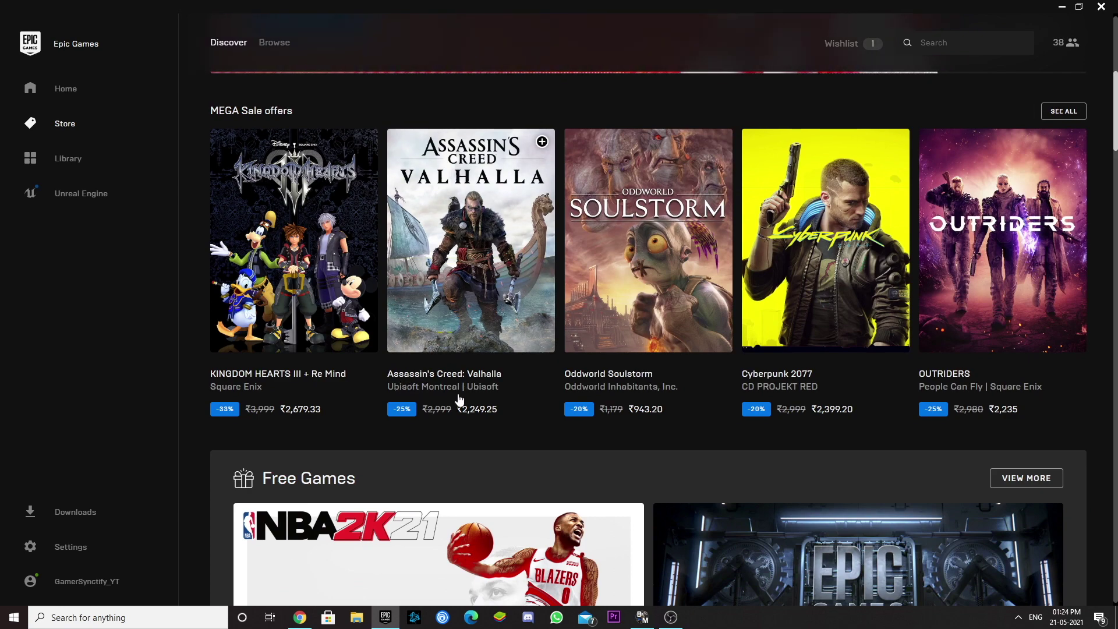
scroll(454, 398, "up", 1)
scroll(489, 389, "down", 5)
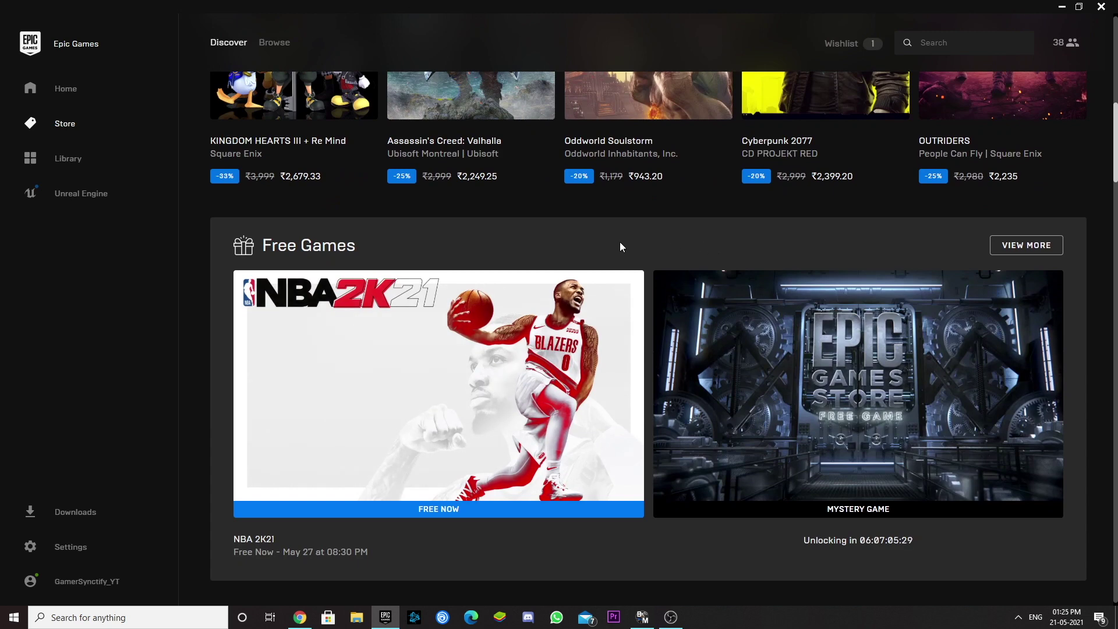
scroll(619, 244, "down", 5)
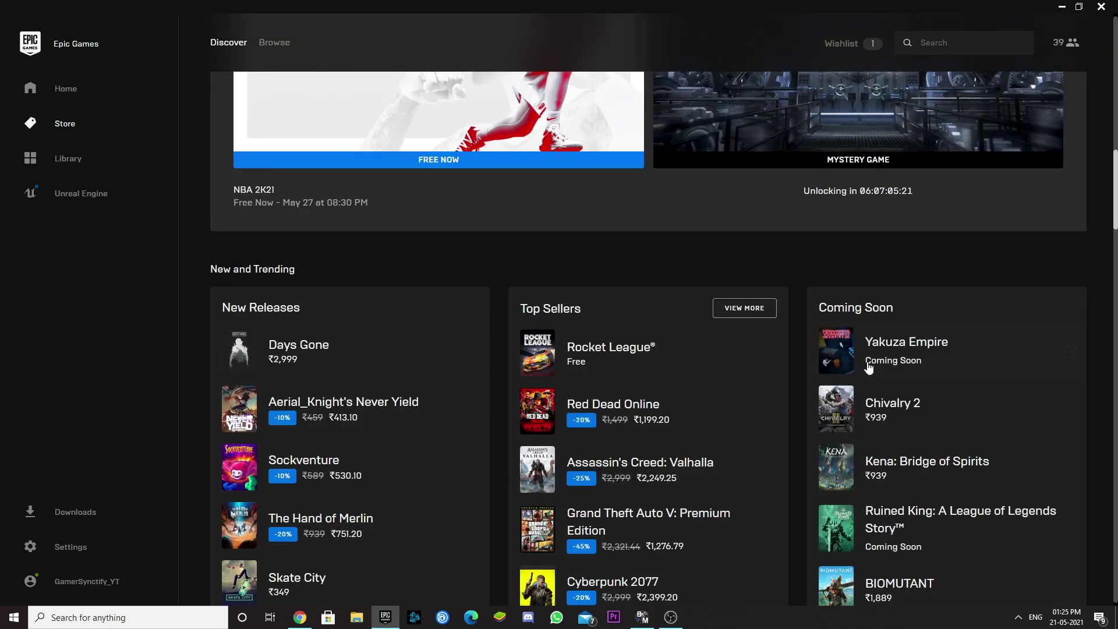
scroll(578, 402, "down", 2)
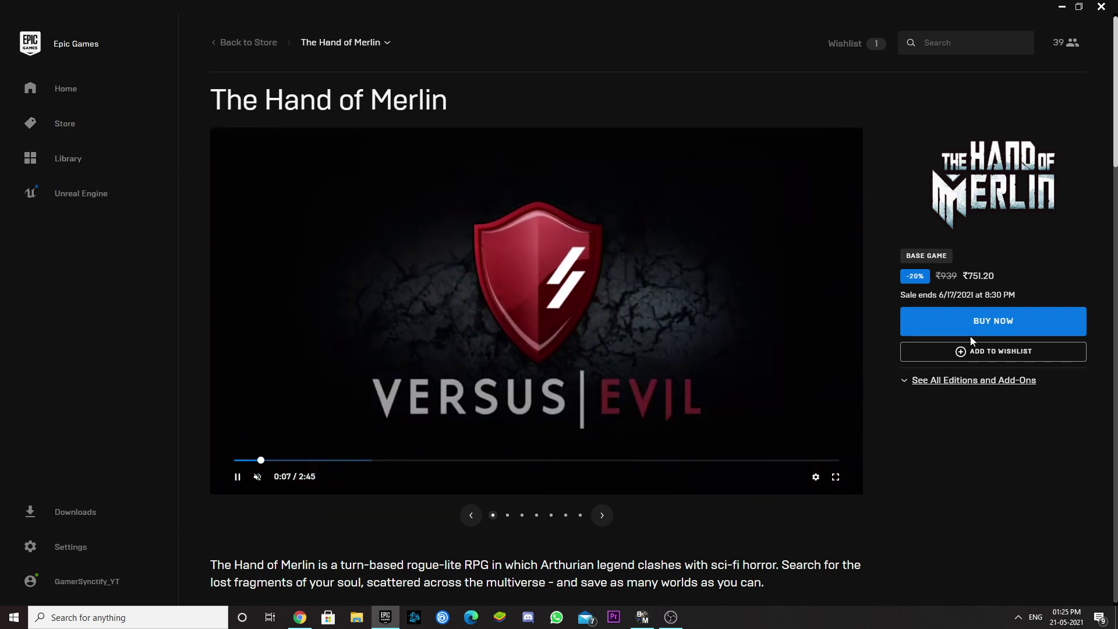
left_click(961, 322)
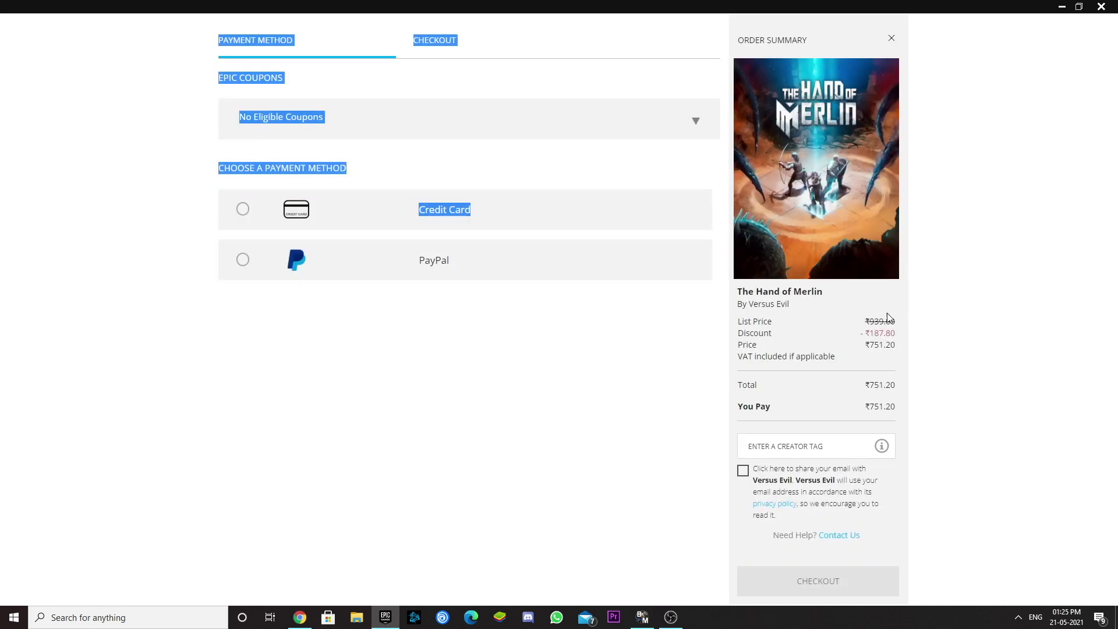
Expand Epic Coupons to confirm the ₹750 coupon is ineligible, then bring up the coupon FAQ
left_click(415, 169)
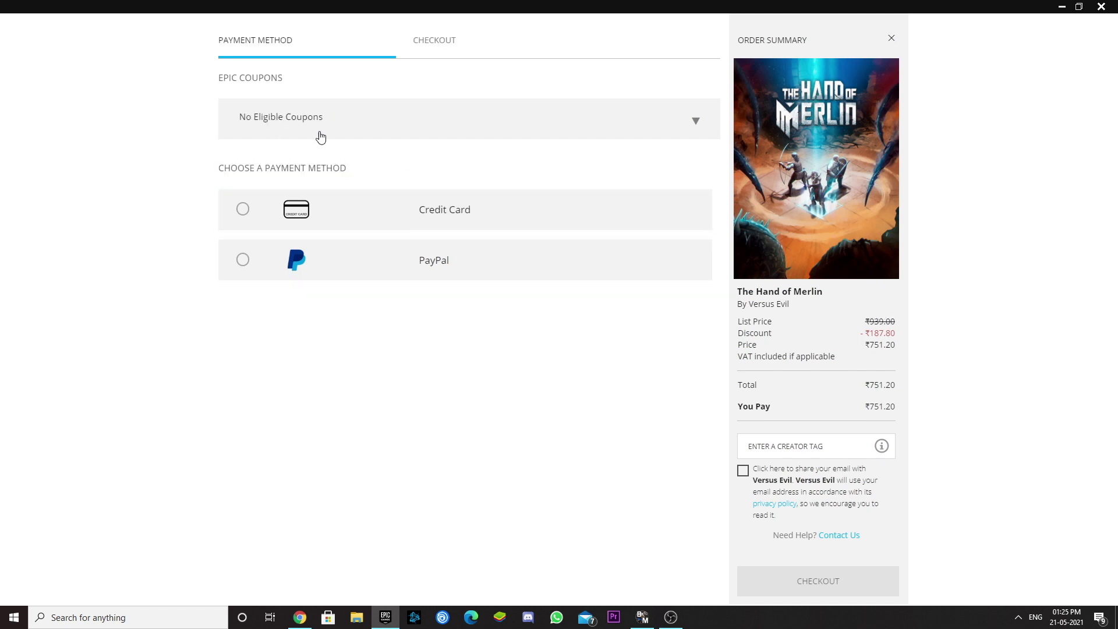
left_click(692, 129)
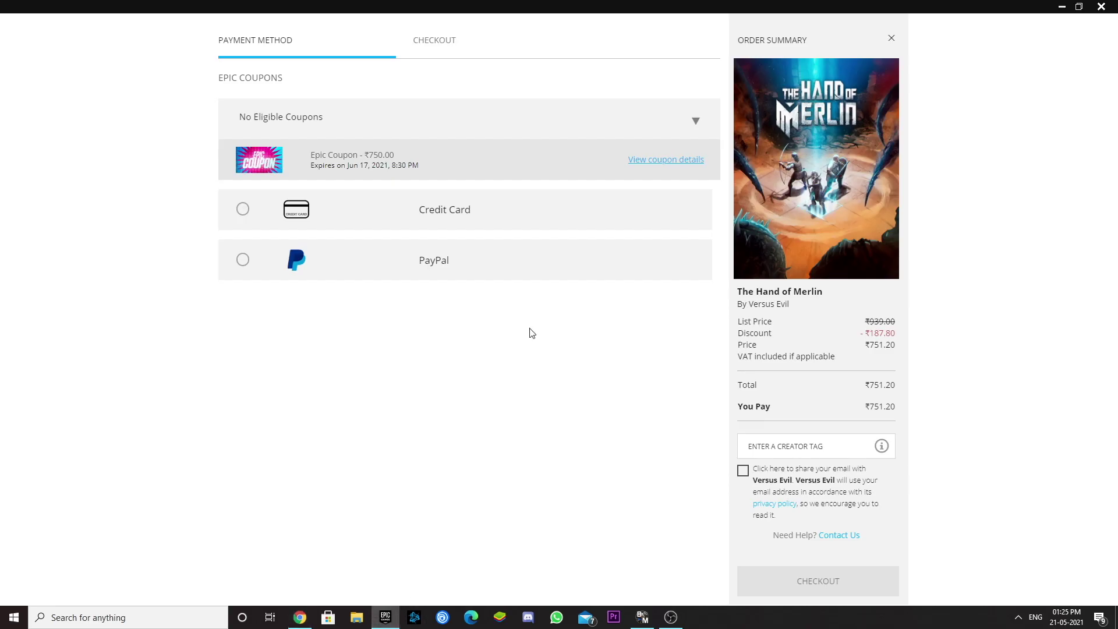
left_click(668, 168)
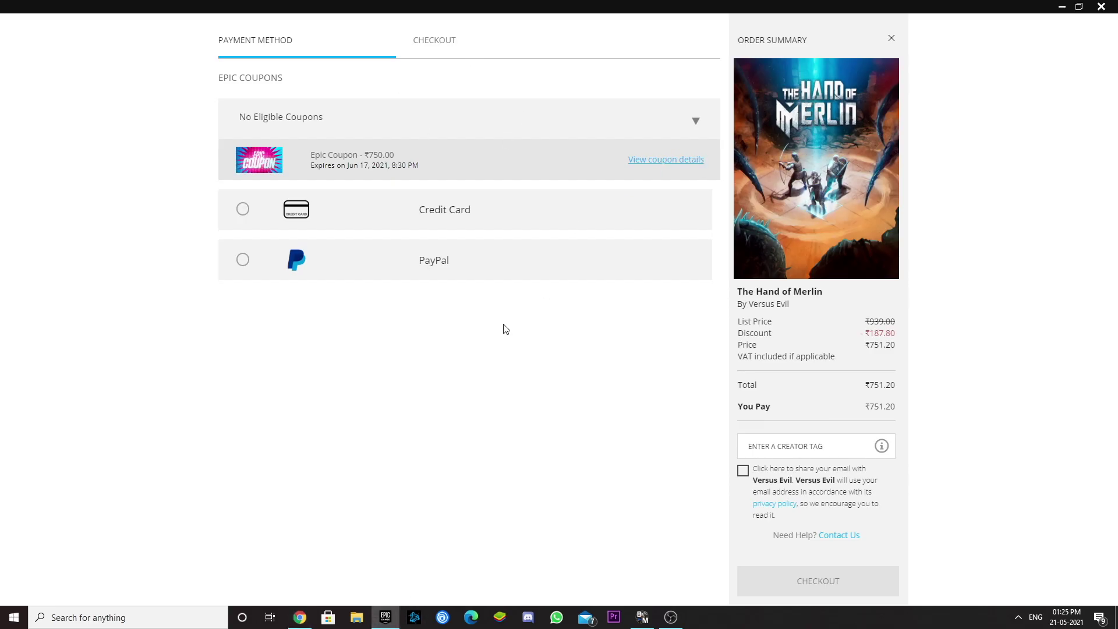
left_click(309, 619)
scroll(419, 378, "down", 4)
scroll(417, 381, "down", 4)
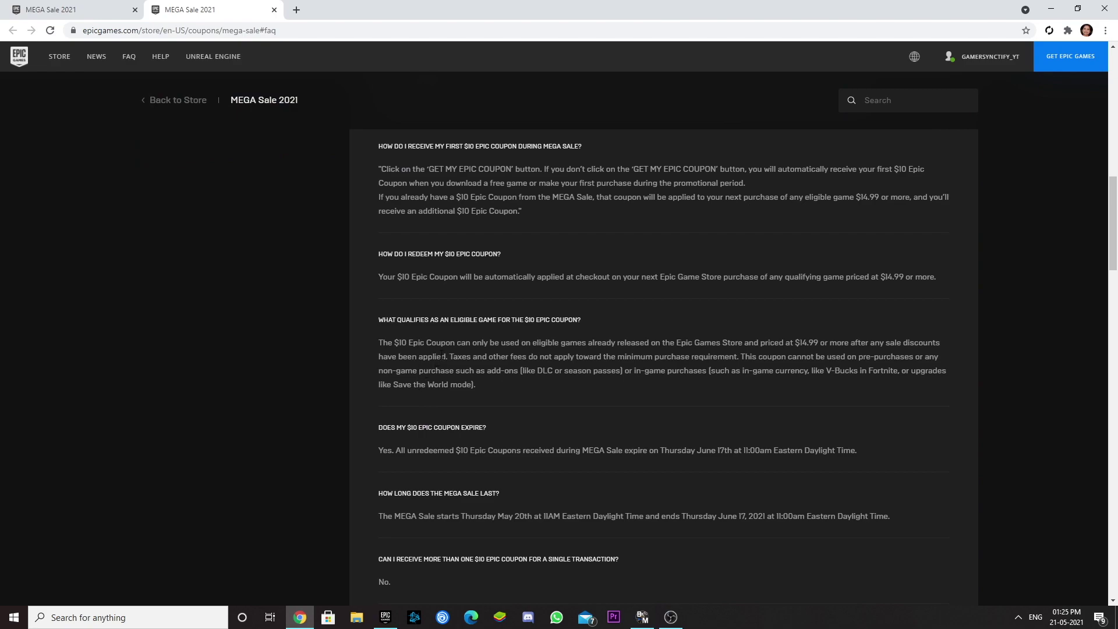
scroll(445, 354, "up", 1)
scroll(454, 345, "up", 3)
scroll(470, 333, "down", 4)
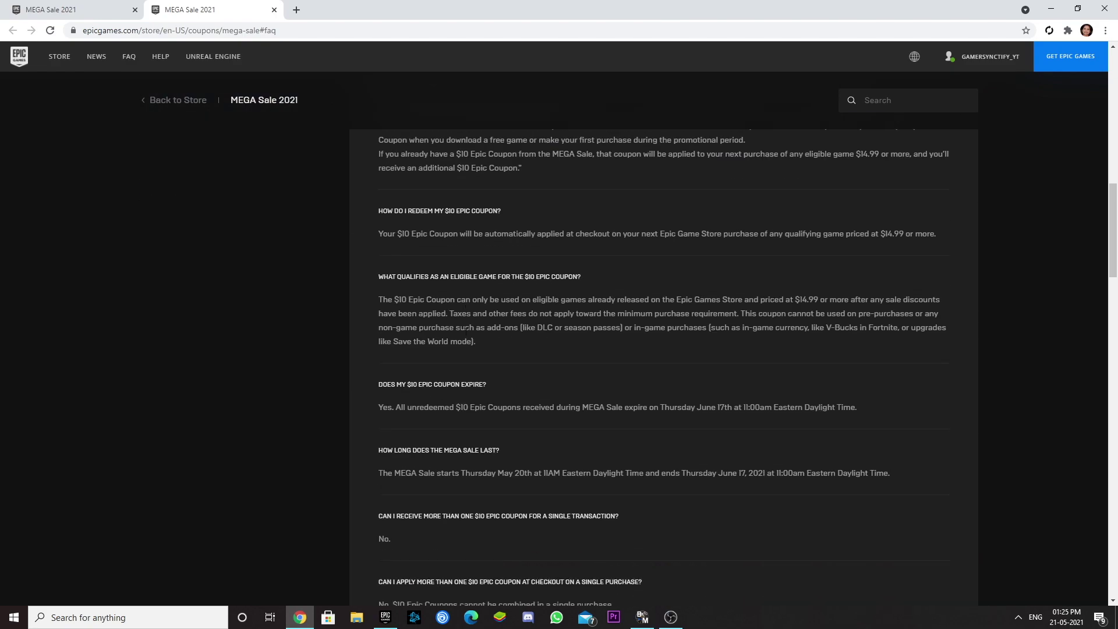
scroll(462, 332, "down", 3)
scroll(442, 371, "down", 2)
scroll(454, 352, "up", 2)
scroll(419, 341, "down", 1)
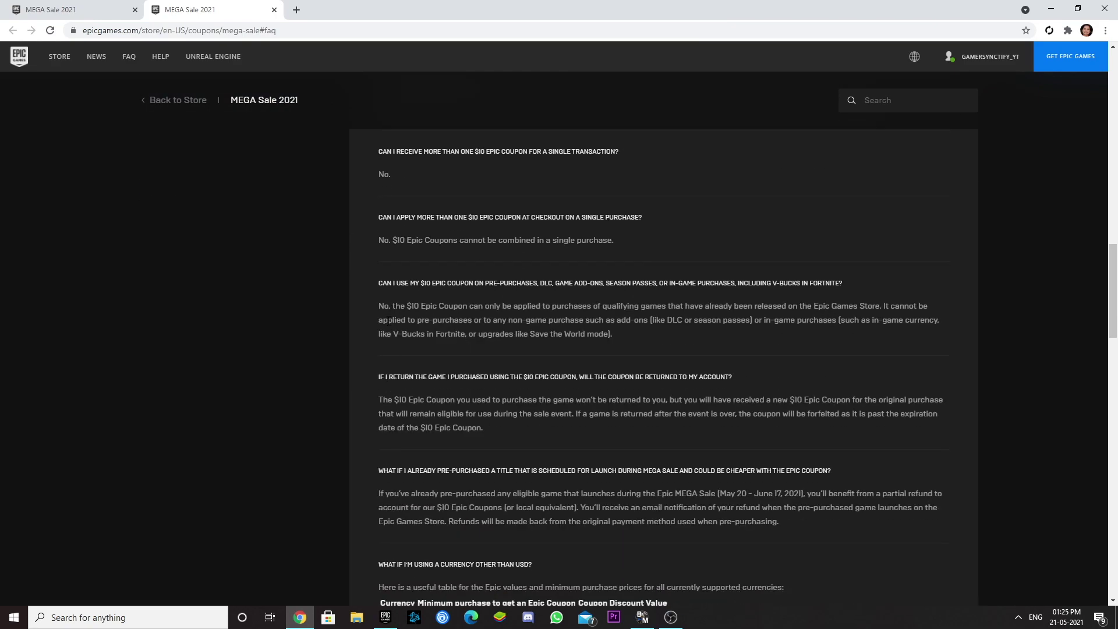
left_click_drag(368, 281, 677, 280)
Clear the selected question text on the MEGA Sale coupon FAQ page
left_click(616, 295)
scroll(490, 253, "up", 4)
scroll(490, 253, "up", 4)
scroll(454, 240, "up", 3)
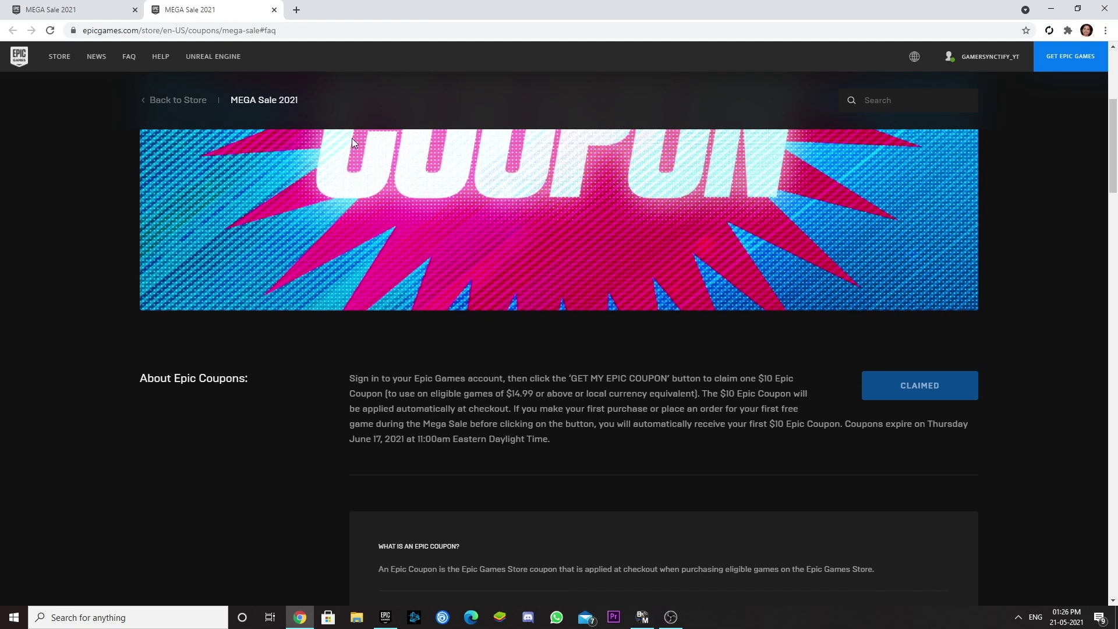
scroll(500, 289, "up", 3)
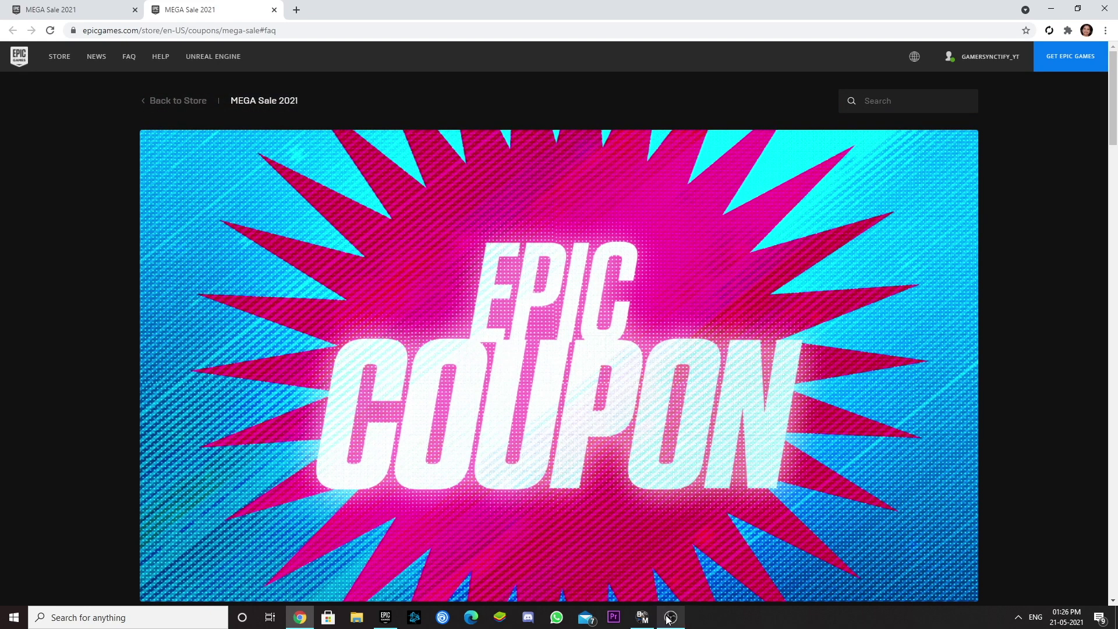
Bring the launcher's Hand of Merlin checkout (₹751.20, no eligible coupons) back to the front
left_click(384, 617)
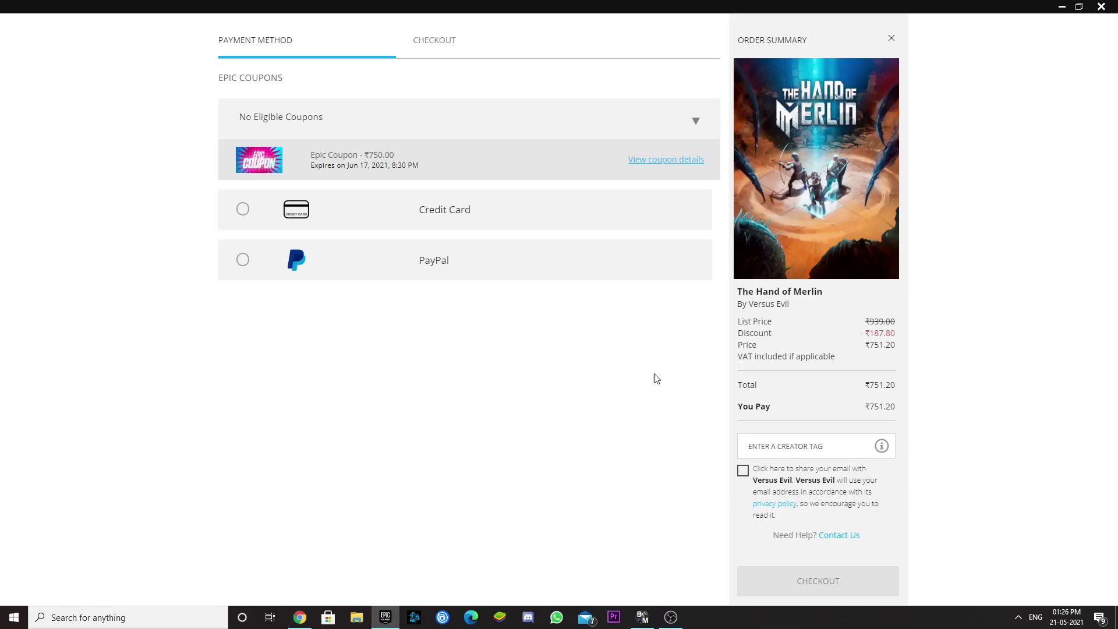